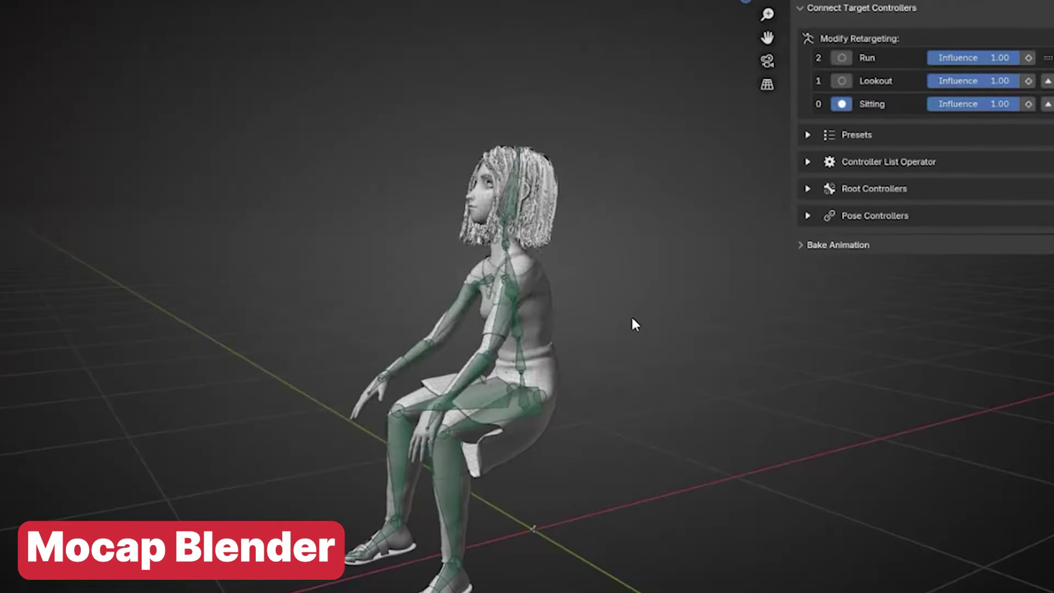
Reorder the Sitting clip, lower the running clip's influence, and review the hip control's constraints.
{"action": "left_click", "coordinate": [1048, 104]}
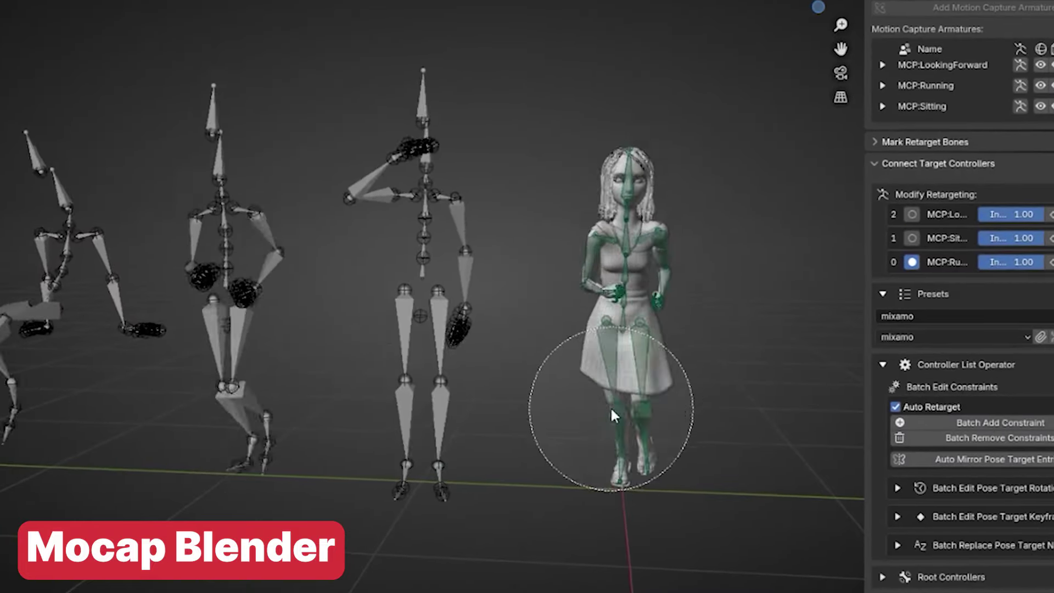
{"action": "left_click_drag", "start_coordinate": [1027, 262], "coordinate": [1003, 262]}
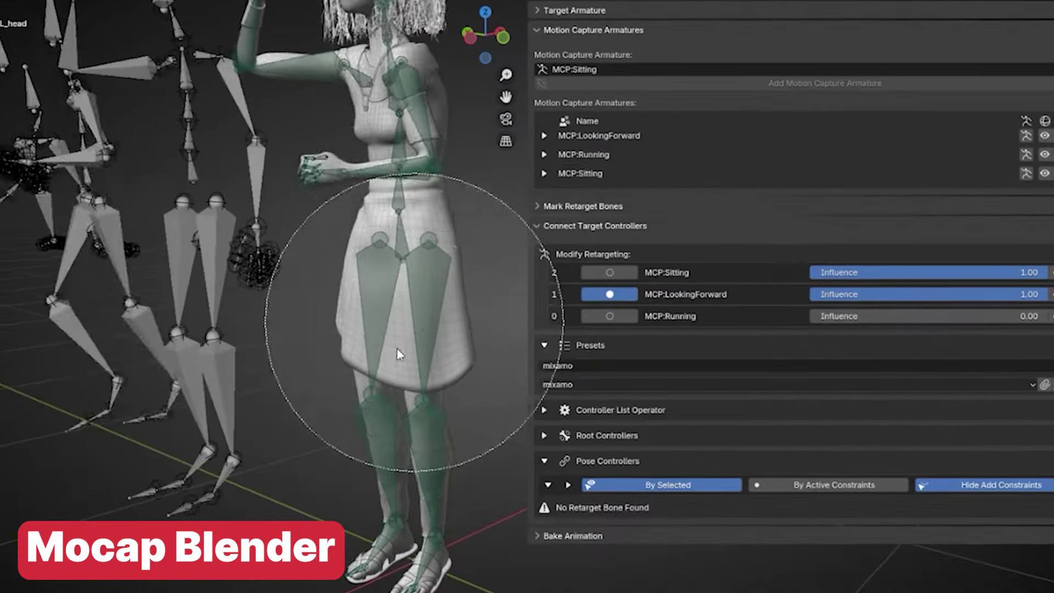
{"action": "left_click", "coordinate": [397, 354]}
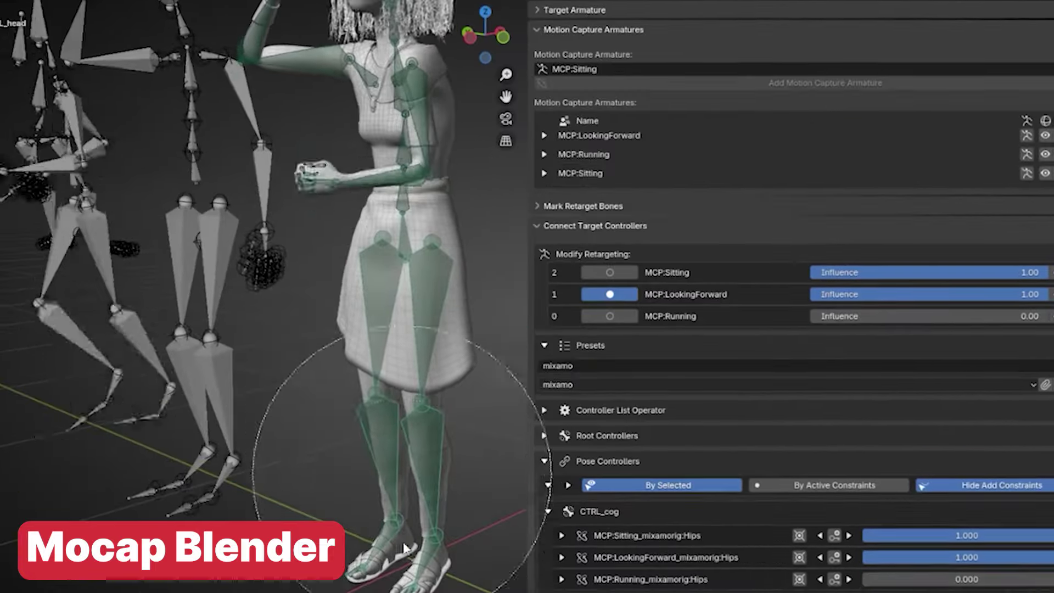
{"action": "left_click_drag", "start_coordinate": [818, 316], "coordinate": [1046, 316]}
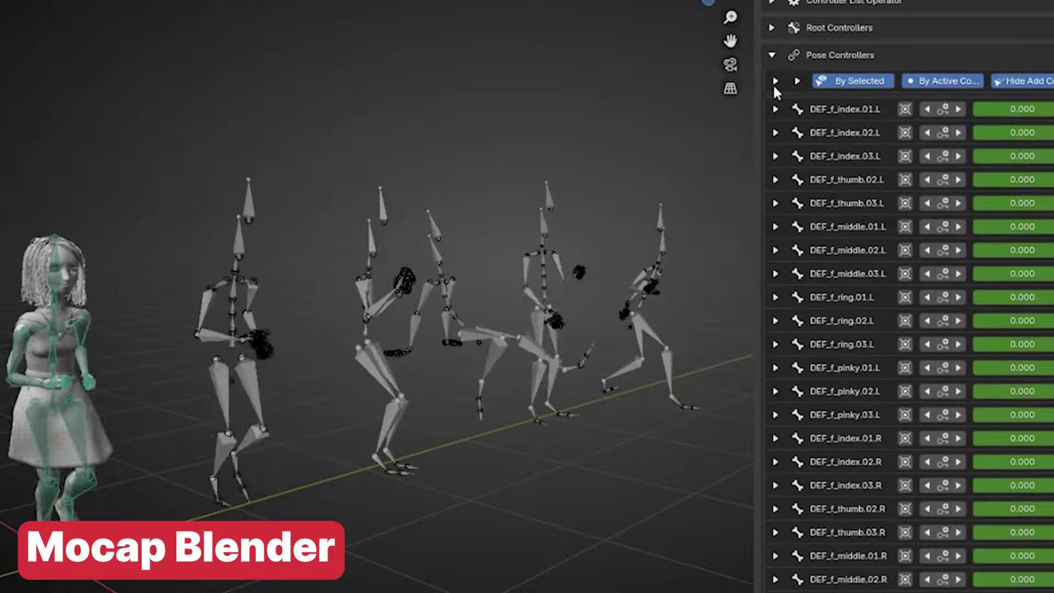
{"action": "scroll", "coordinate": [840, 219], "scroll_direction": "down", "scroll_amount": 10}
{"action": "scroll", "coordinate": [843, 247], "scroll_direction": "up", "scroll_amount": 5}
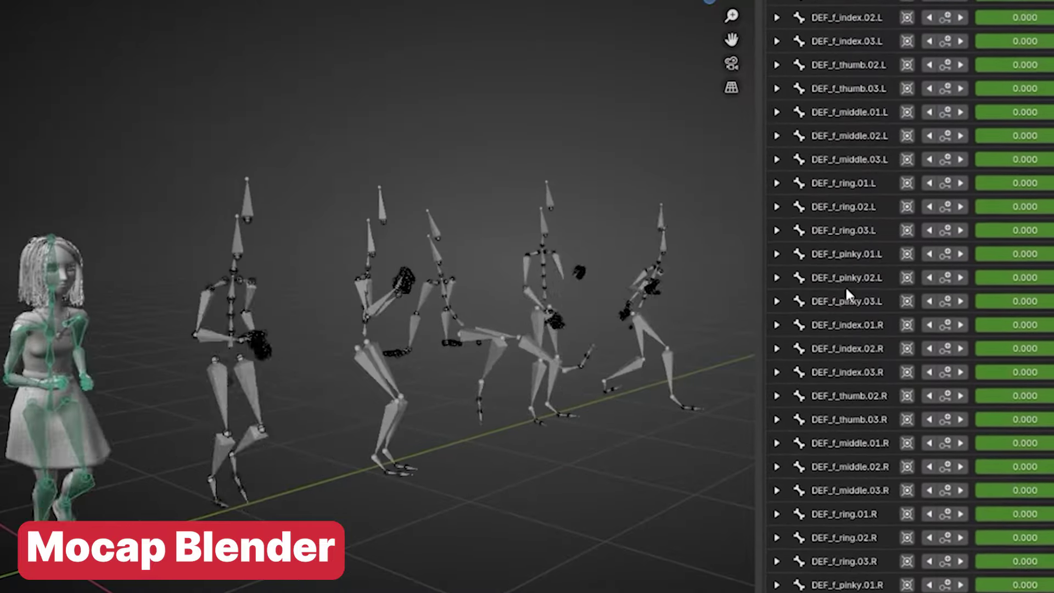
{"action": "middle_click_drag", "start_coordinate": [838, 491], "coordinate": [844, 211]}
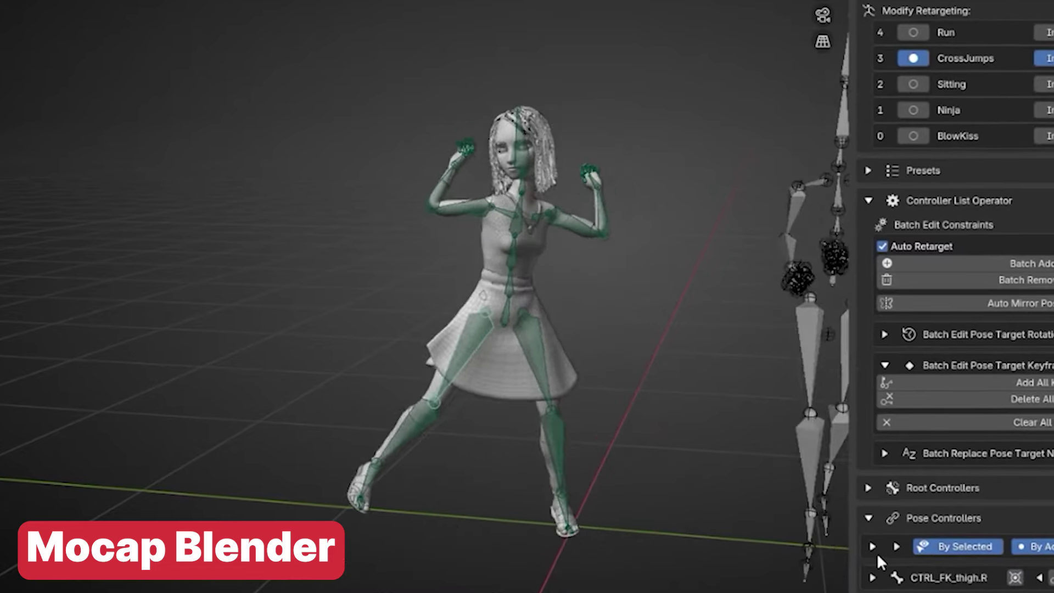
Orbit around the animated character to view her from behind and select her right shin control.
{"action": "middle_click_drag", "start_coordinate": [440, 363], "coordinate": [648, 308]}
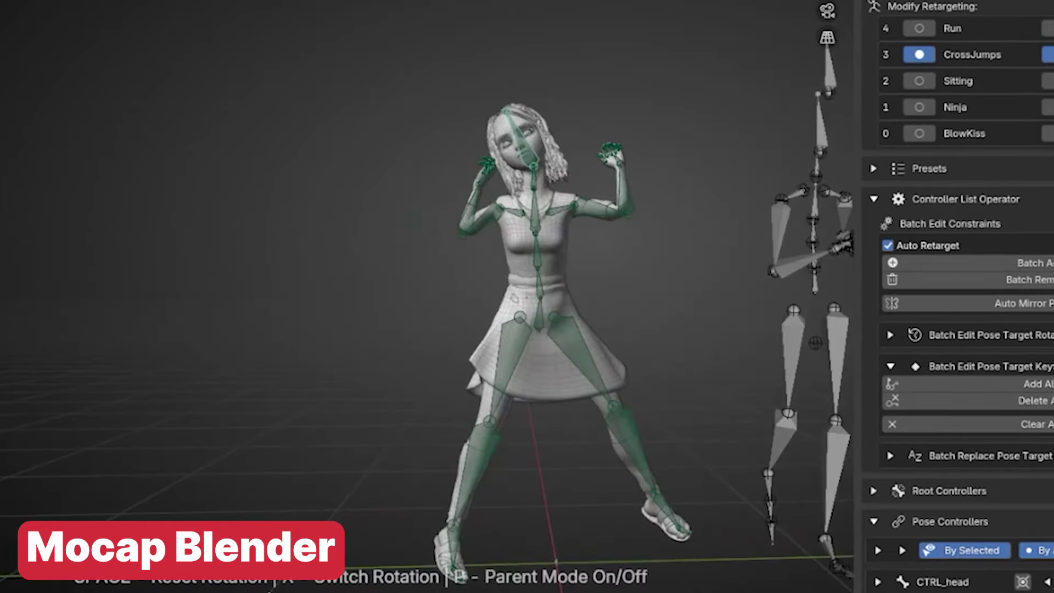
{"action": "middle_click_drag", "start_coordinate": [608, 348], "coordinate": [644, 354]}
{"action": "left_click", "coordinate": [476, 464]}
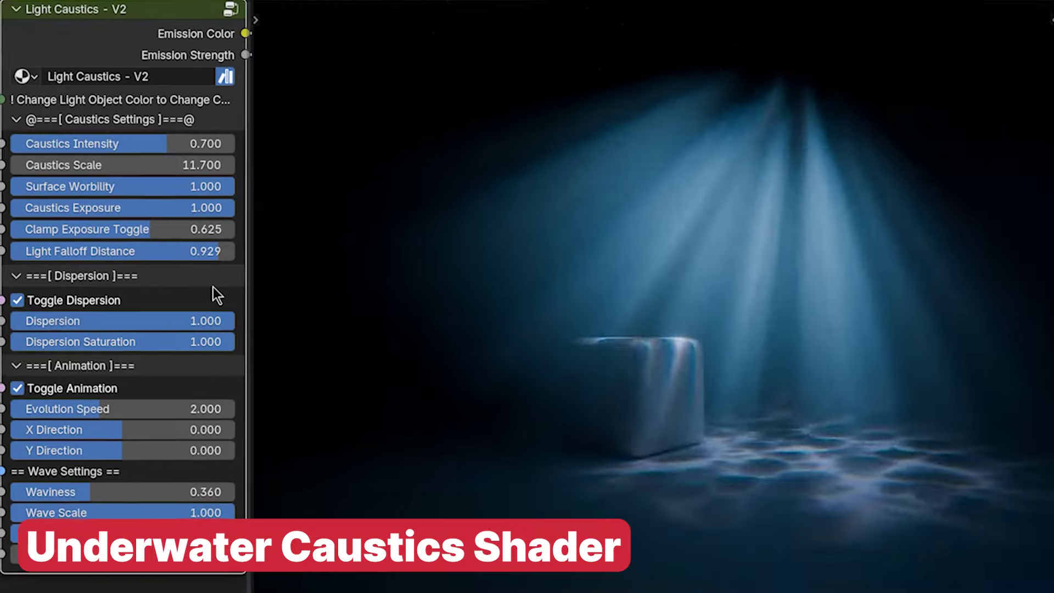
Reduce the Light Caustics falloff distance, select the caustics light, and hide viewport overlays.
{"action": "left_click_drag", "start_coordinate": [215, 250], "coordinate": [191, 246]}
{"action": "left_click", "coordinate": [823, 50]}
{"action": "key", "text": "shift+alt+z"}
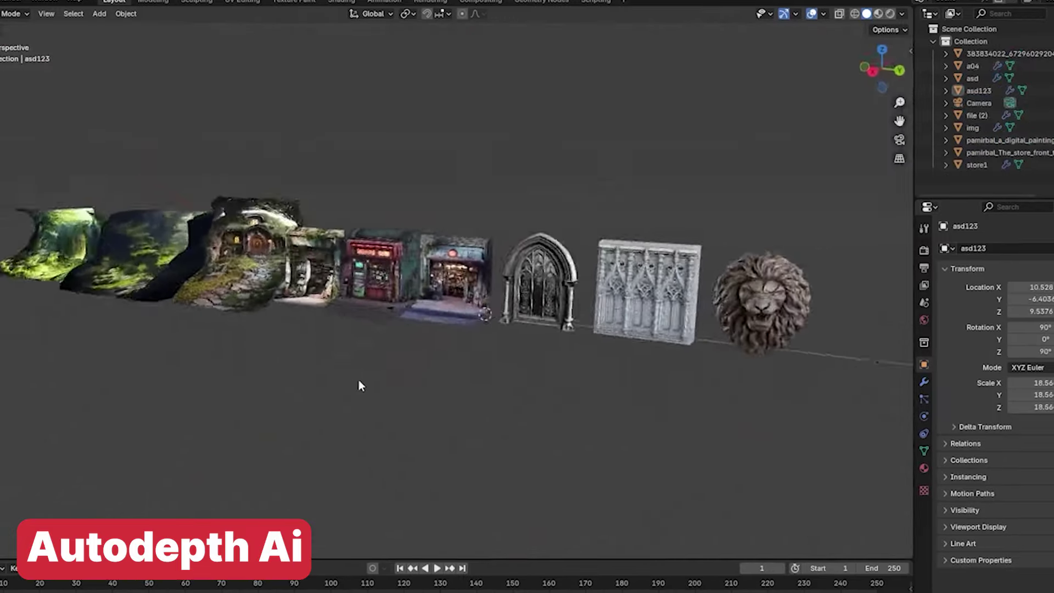
Orbit from the orthographic view to an angled perspective of the row of image planes.
{"action": "middle_click_drag", "start_coordinate": [346, 390], "coordinate": [423, 376]}
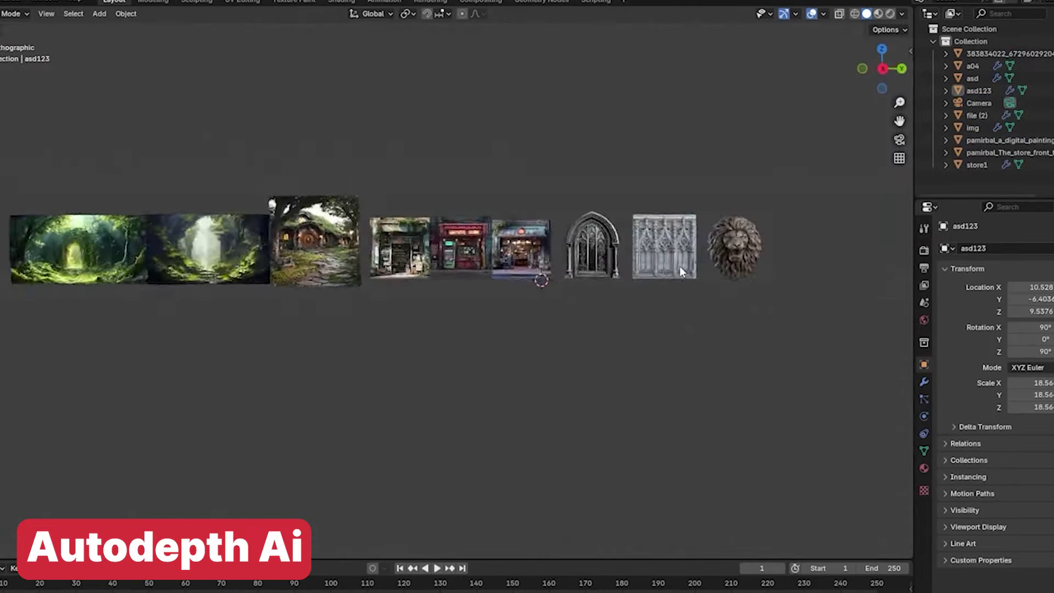
{"action": "mouse_move", "coordinate": [679, 266]}
{"action": "middle_mouse_down"}
{"action": "mouse_move", "coordinate": [758, 355]}
{"action": "mouse_move", "coordinate": [516, 367]}
{"action": "mouse_move", "coordinate": [682, 277]}
{"action": "middle_mouse_up"}
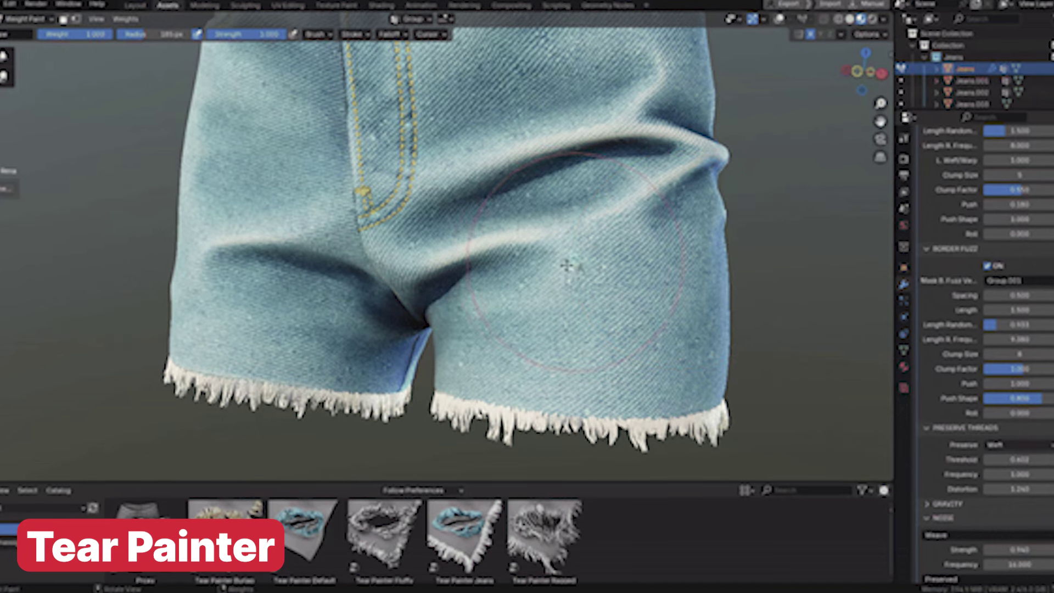
Paint Tear Painter tears across each leg and along both hems, plus the right hem's outer edge.
{"action": "mouse_move", "coordinate": [534, 252]}
{"action": "left_mouse_down"}
{"action": "mouse_move", "coordinate": [488, 295]}
{"action": "mouse_move", "coordinate": [531, 273]}
{"action": "mouse_move", "coordinate": [625, 299]}
{"action": "left_mouse_up"}
{"action": "left_click_drag", "start_coordinate": [469, 409], "coordinate": [521, 428]}
{"action": "mouse_move", "coordinate": [652, 407]}
{"action": "left_mouse_down"}
{"action": "mouse_move", "coordinate": [684, 367]}
{"action": "mouse_move", "coordinate": [703, 361]}
{"action": "mouse_move", "coordinate": [702, 396]}
{"action": "left_mouse_up"}
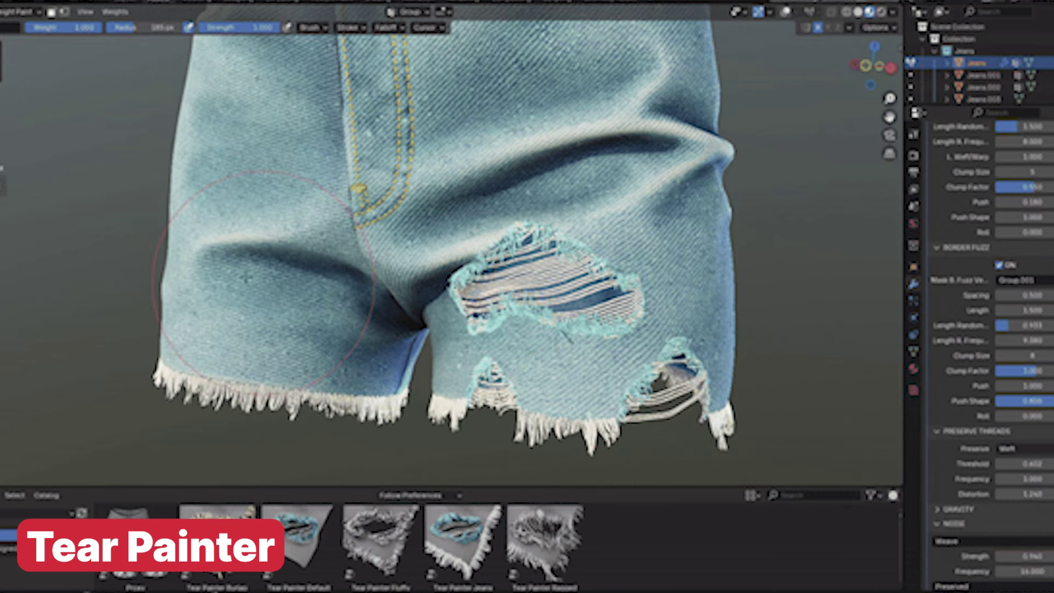
{"action": "left_click_drag", "start_coordinate": [247, 277], "coordinate": [222, 258]}
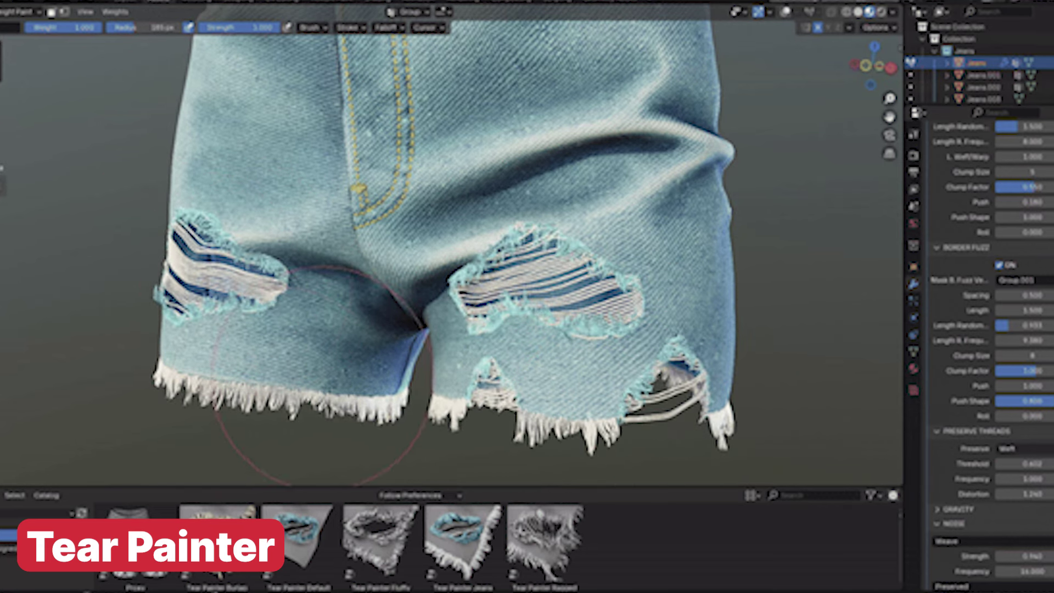
{"action": "mouse_move", "coordinate": [281, 385]}
{"action": "left_mouse_down"}
{"action": "mouse_move", "coordinate": [333, 350]}
{"action": "mouse_move", "coordinate": [358, 384]}
{"action": "left_mouse_up"}
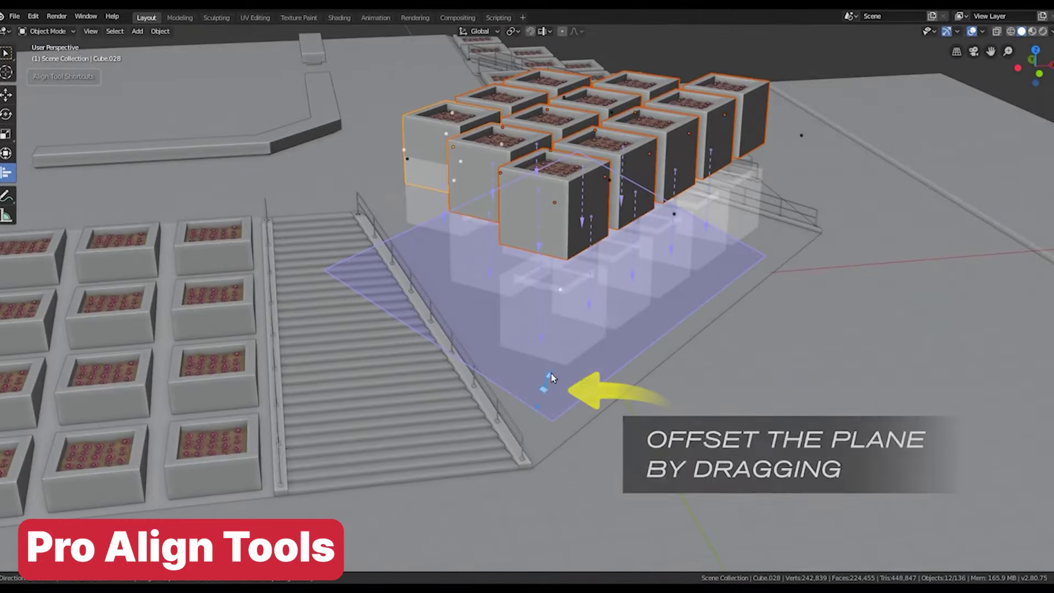
Offset the alignment plane -1.65 m below the planter cubes and commit the vase's local side plane.
{"action": "left_click_drag", "start_coordinate": [546, 376], "coordinate": [525, 462]}
{"action": "type", "text": "-1.65"}
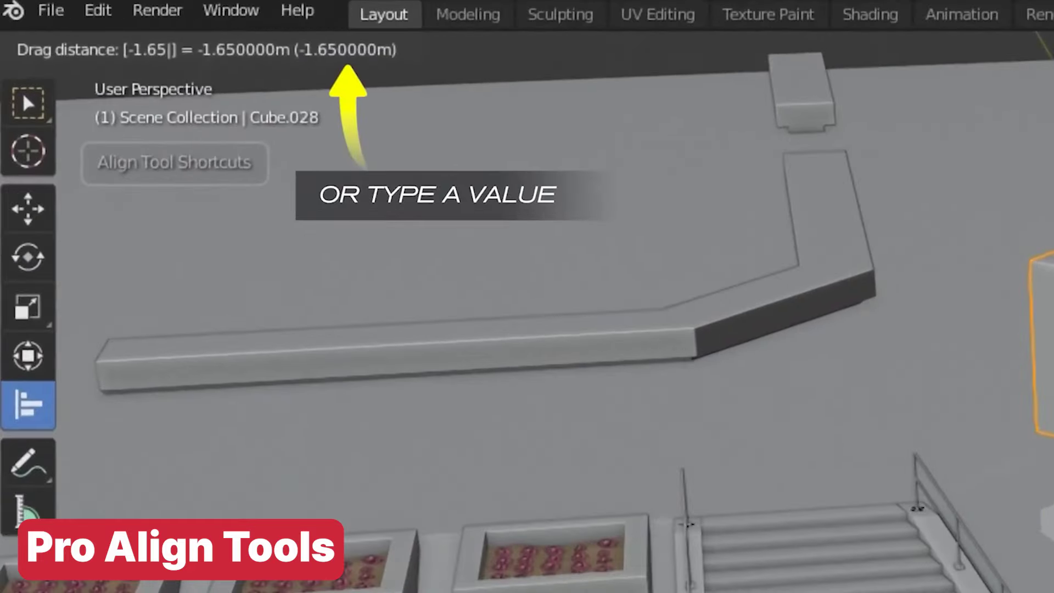
{"action": "key", "text": "Return"}
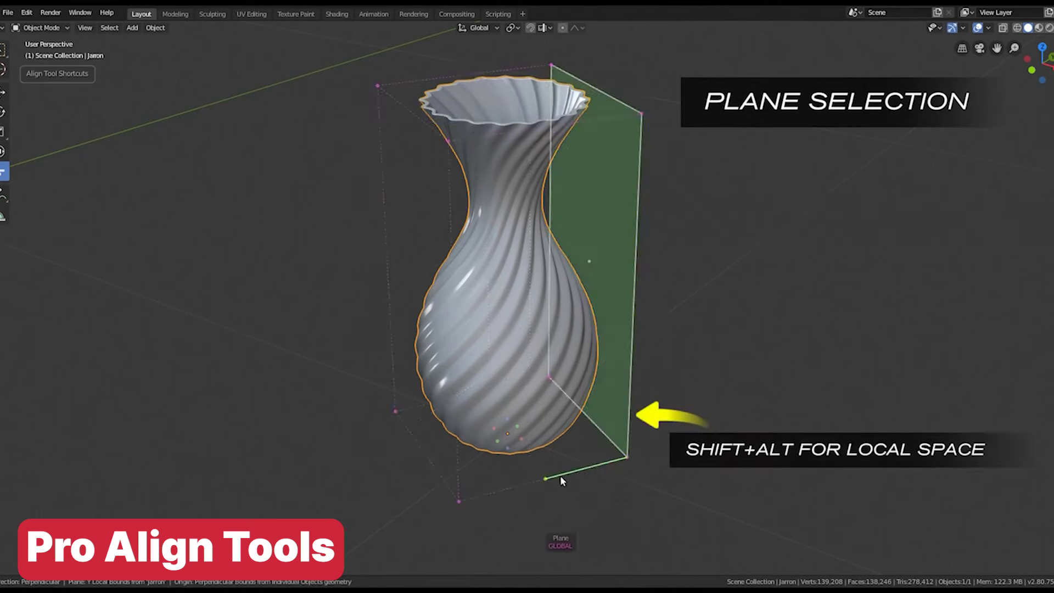
{"action": "left_click", "coordinate": [441, 492]}
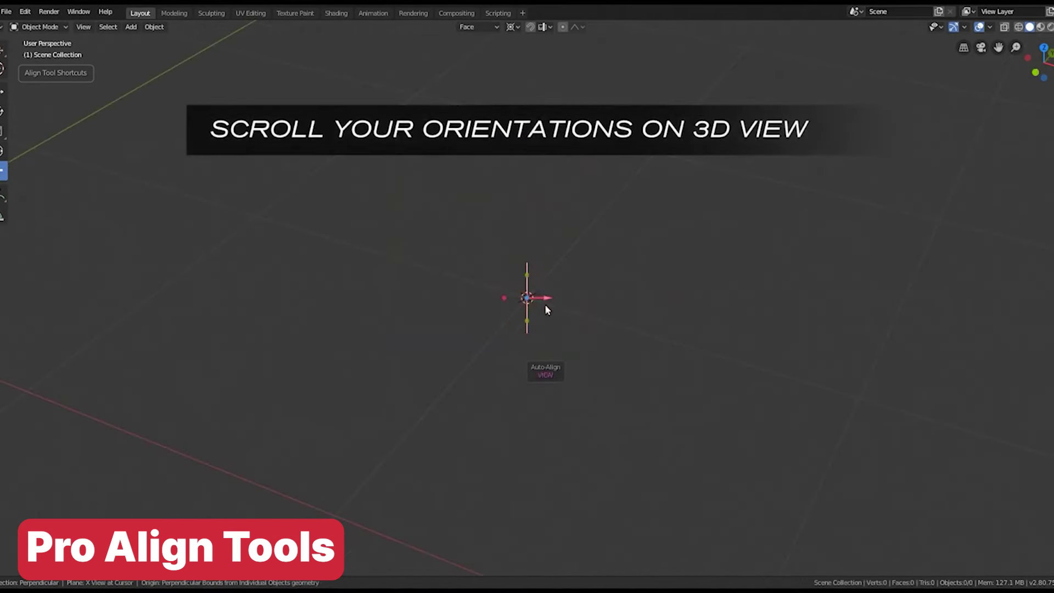
{"action": "scroll", "coordinate": [545, 303], "scroll_direction": "down", "scroll_amount": 2}
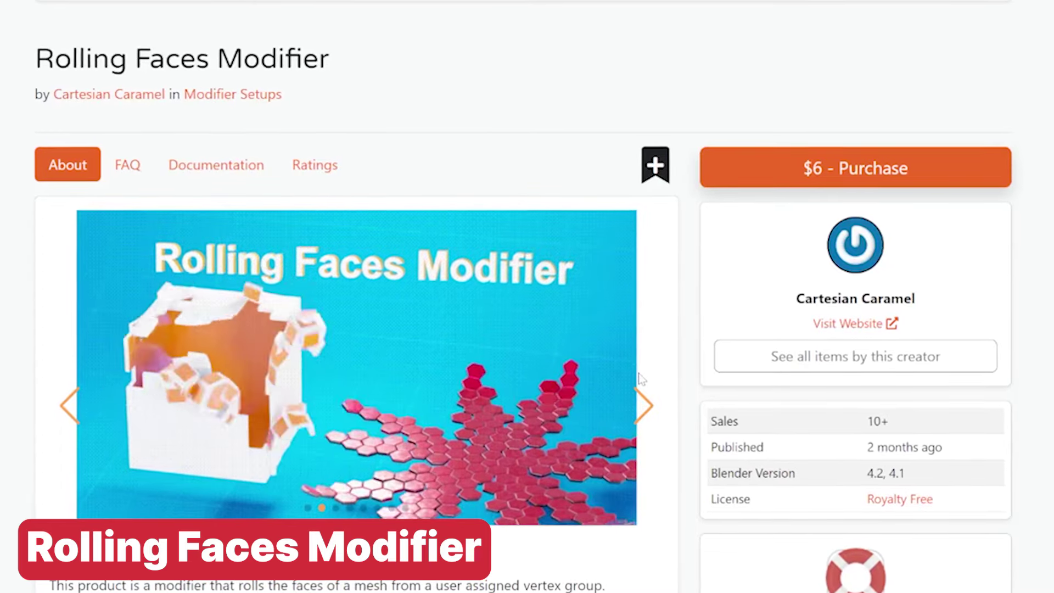
Step past the settings screenshot, hexagon sphere and red hexagon bowl previews to the orange cube.
{"action": "left_click", "coordinate": [646, 406]}
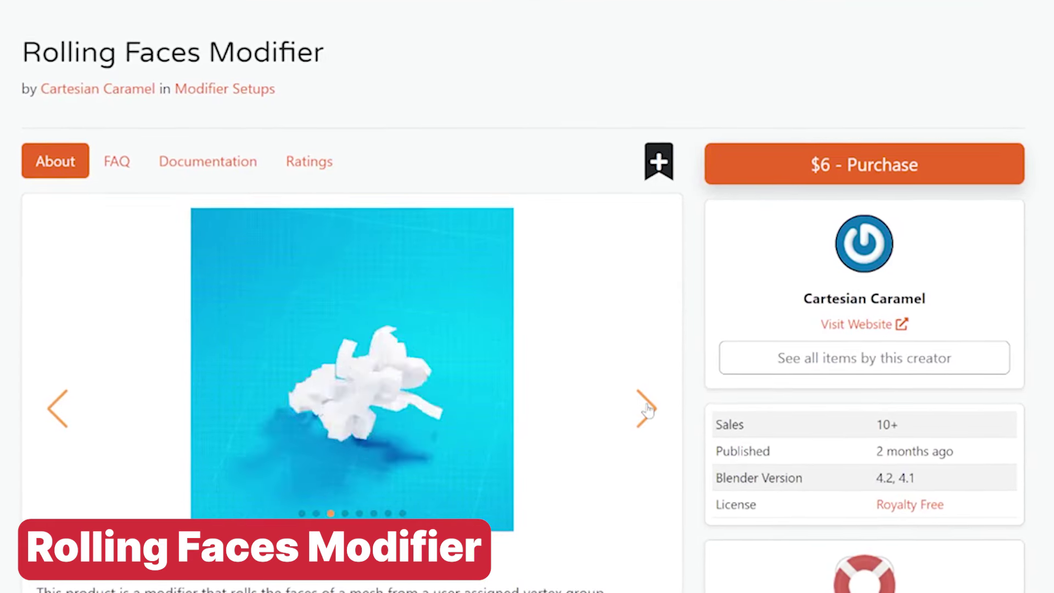
{"action": "left_click", "coordinate": [646, 409]}
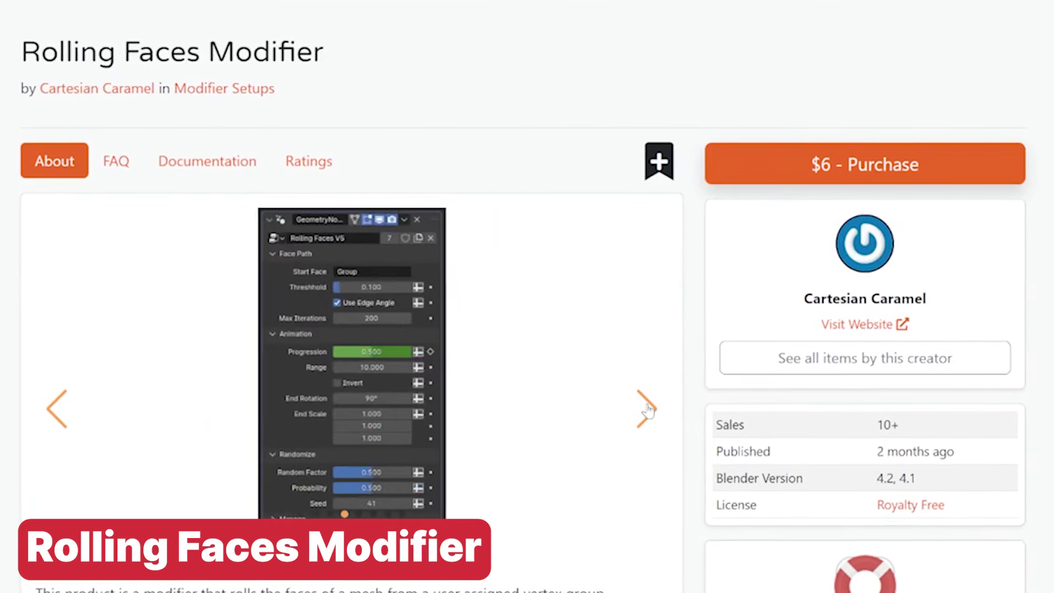
{"action": "left_click", "coordinate": [646, 409]}
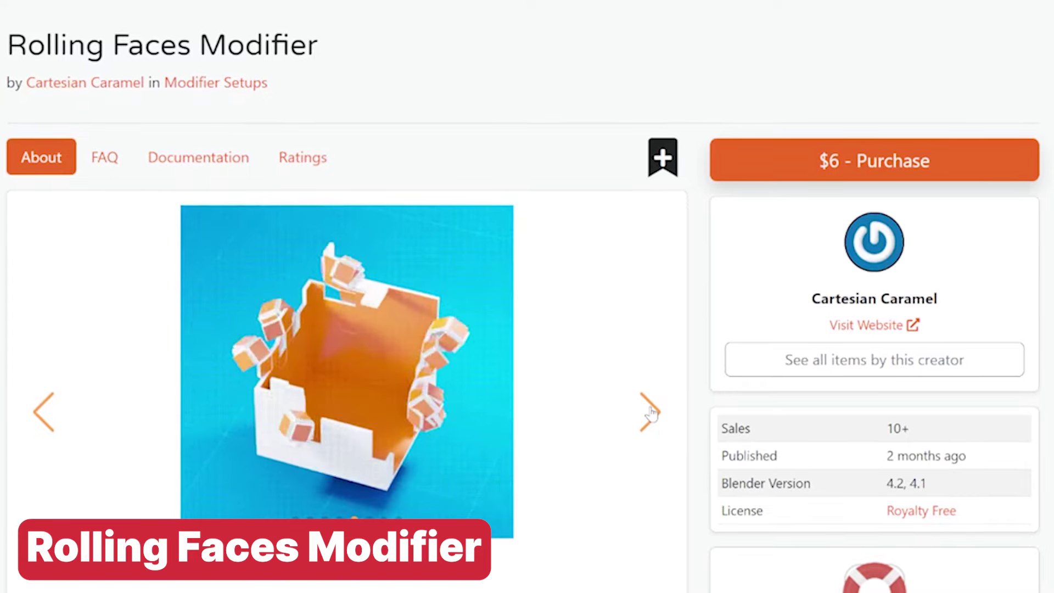
{"action": "left_click", "coordinate": [651, 411]}
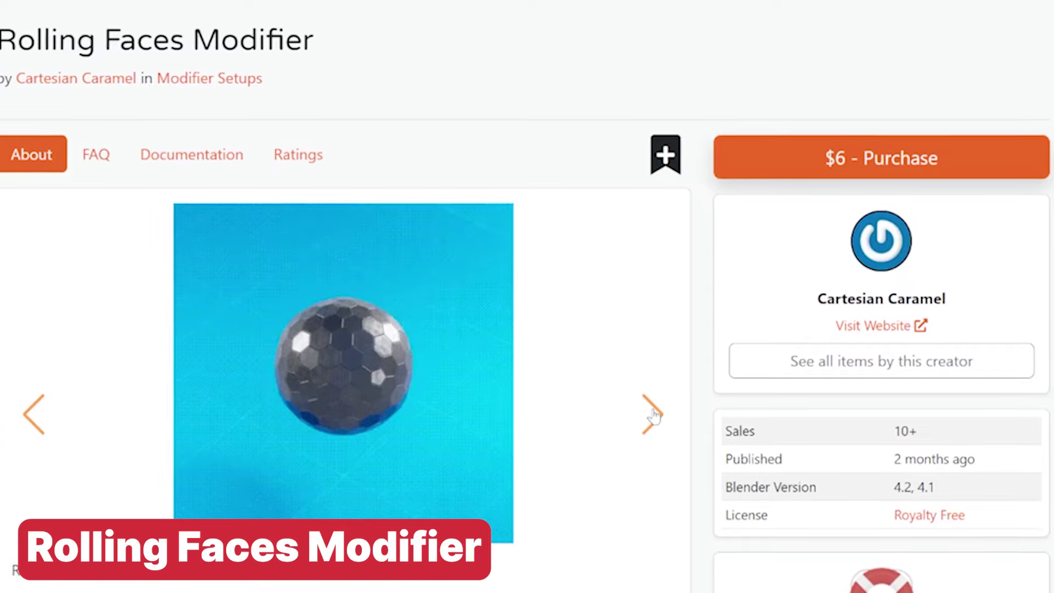
{"action": "left_click", "coordinate": [653, 414]}
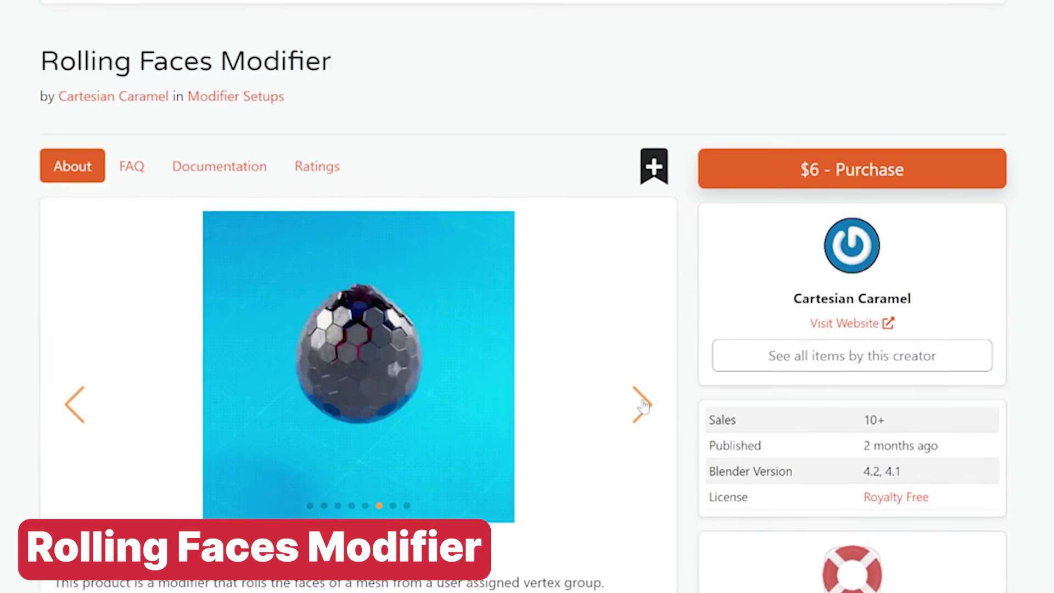
{"action": "left_click", "coordinate": [642, 405]}
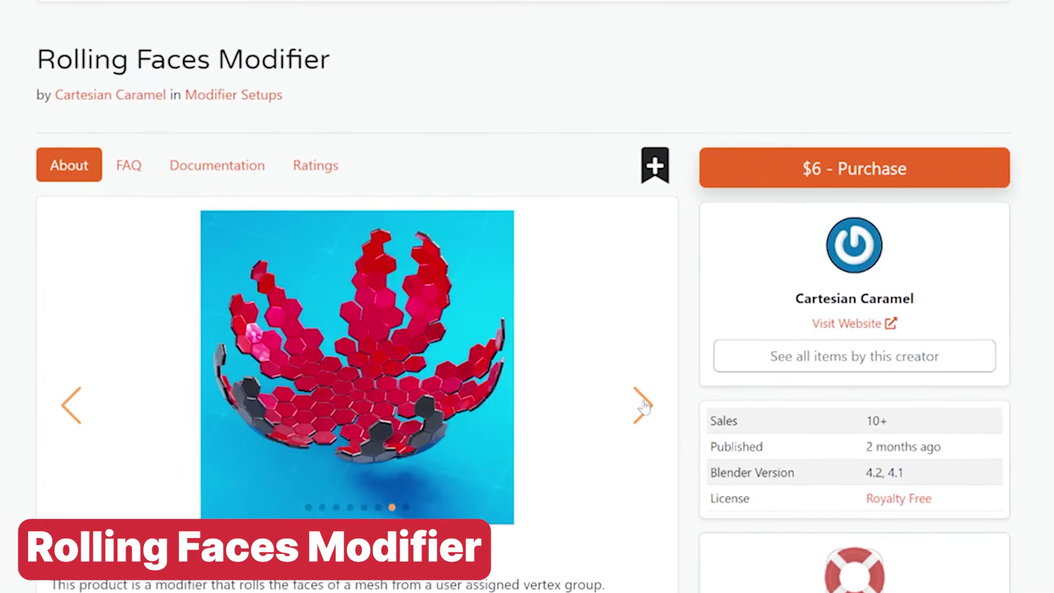
{"action": "left_click", "coordinate": [643, 405]}
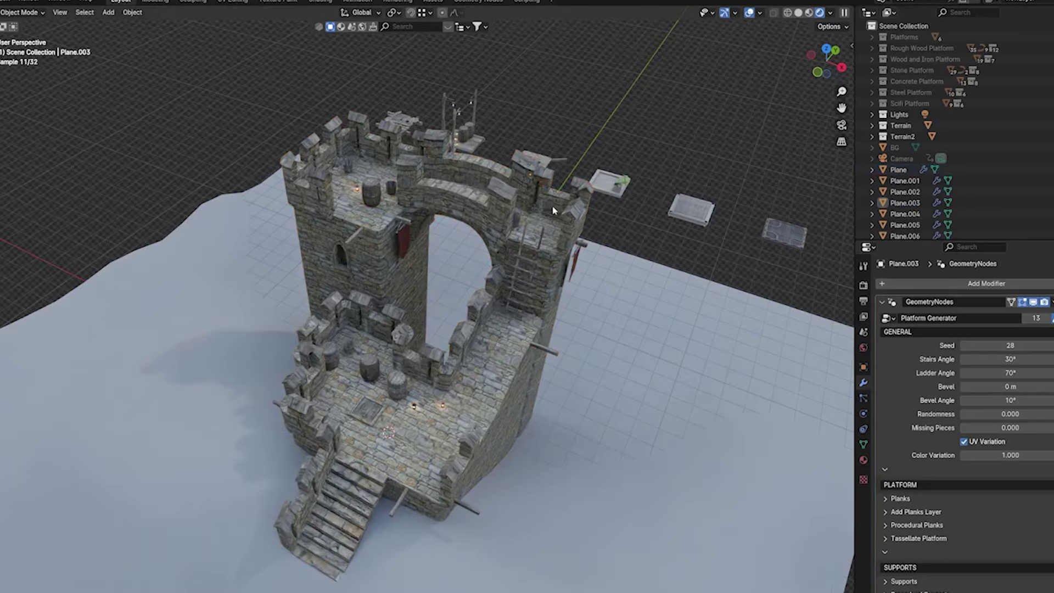
Copy Modifiers from three other platform presets onto the tower, going steel and then scaffold.
{"action": "key", "text": "ctrl+l"}
{"action": "left_click", "coordinate": [659, 146]}
{"action": "key", "text": "ctrl+l"}
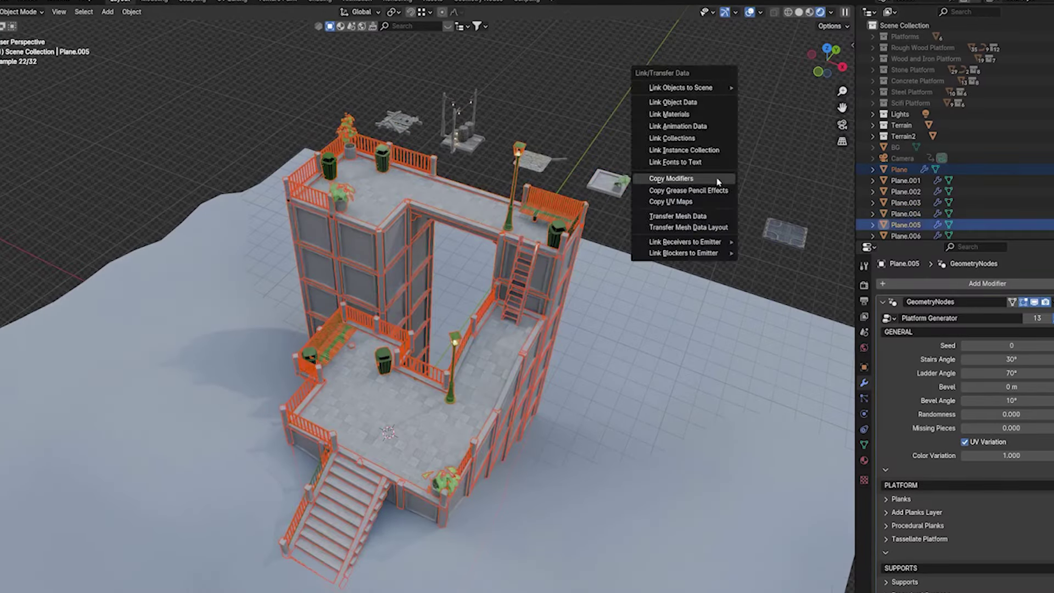
{"action": "left_click", "coordinate": [717, 181]}
{"action": "key", "text": "ctrl+l"}
{"action": "left_click", "coordinate": [721, 129]}
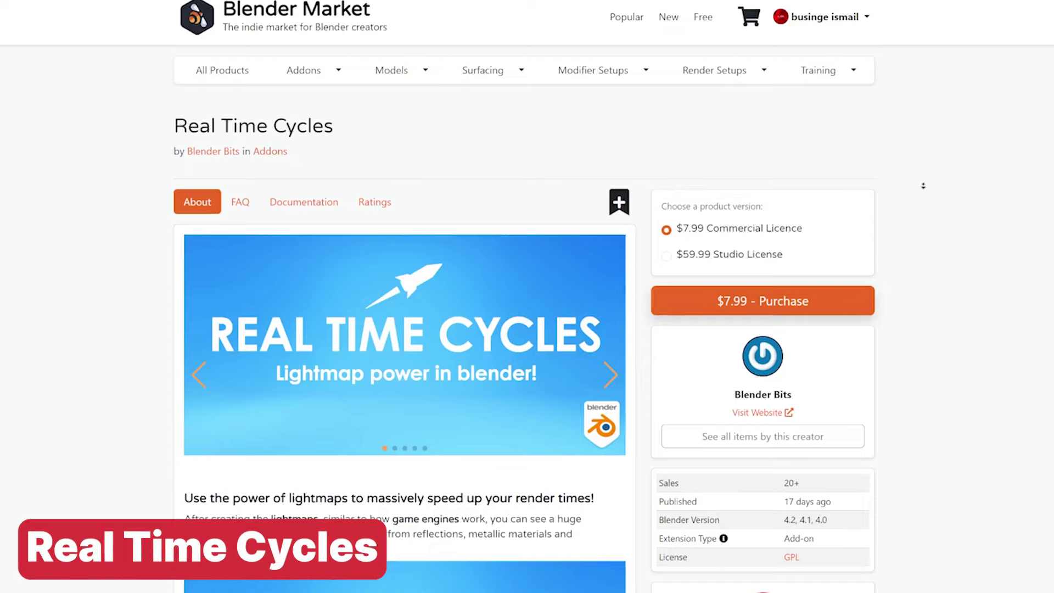
Scroll the Real Time Cycles page down to the How To Use and Limitations images.
{"action": "scroll", "coordinate": [924, 185], "scroll_direction": "down", "scroll_amount": 5}
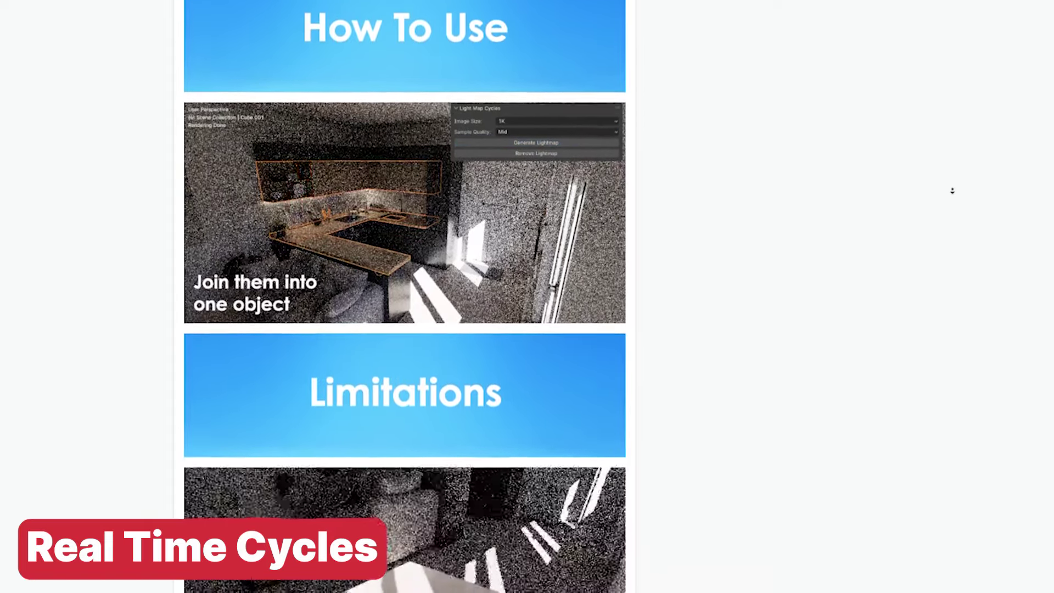
{"action": "scroll", "coordinate": [953, 191], "scroll_direction": "down", "scroll_amount": 2}
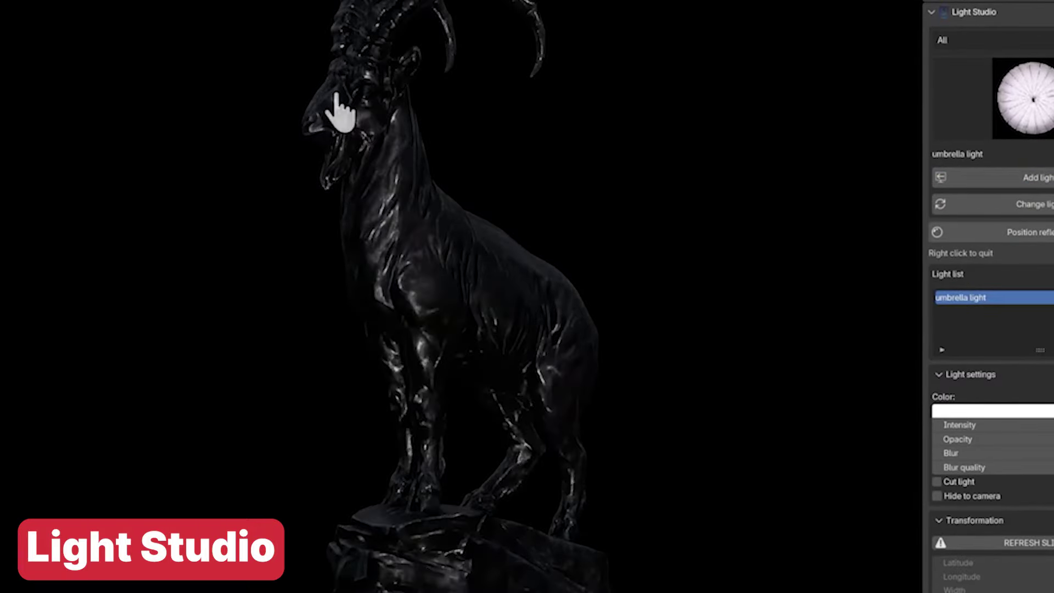
Add a blue bowl softlight from the Light Studio gallery to light the goat statue.
{"action": "left_click", "coordinate": [1024, 99]}
{"action": "left_click", "coordinate": [954, 353]}
{"action": "left_click", "coordinate": [1038, 178]}
{"action": "left_click", "coordinate": [1024, 99]}
{"action": "left_click", "coordinate": [1024, 352]}
{"action": "left_click", "coordinate": [1038, 177]}
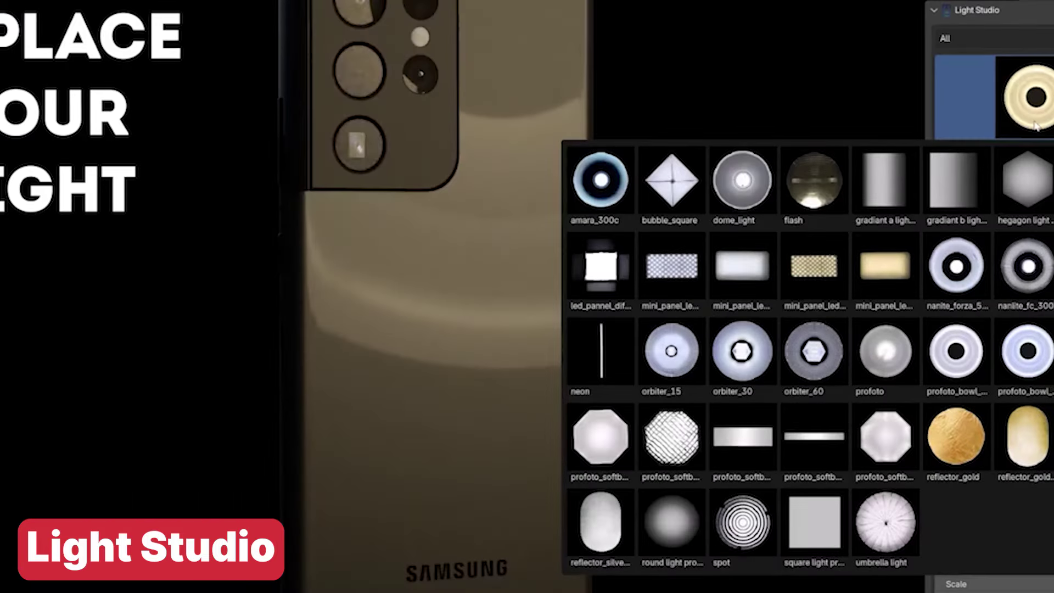
Preview gallery lights, then replace the phone's light with the mini_panel_led_hot LED panel.
{"action": "left_click", "coordinate": [672, 180]}
{"action": "left_click", "coordinate": [977, 207]}
{"action": "left_click", "coordinate": [1024, 99]}
{"action": "left_click", "coordinate": [814, 266]}
{"action": "left_click", "coordinate": [1028, 208]}
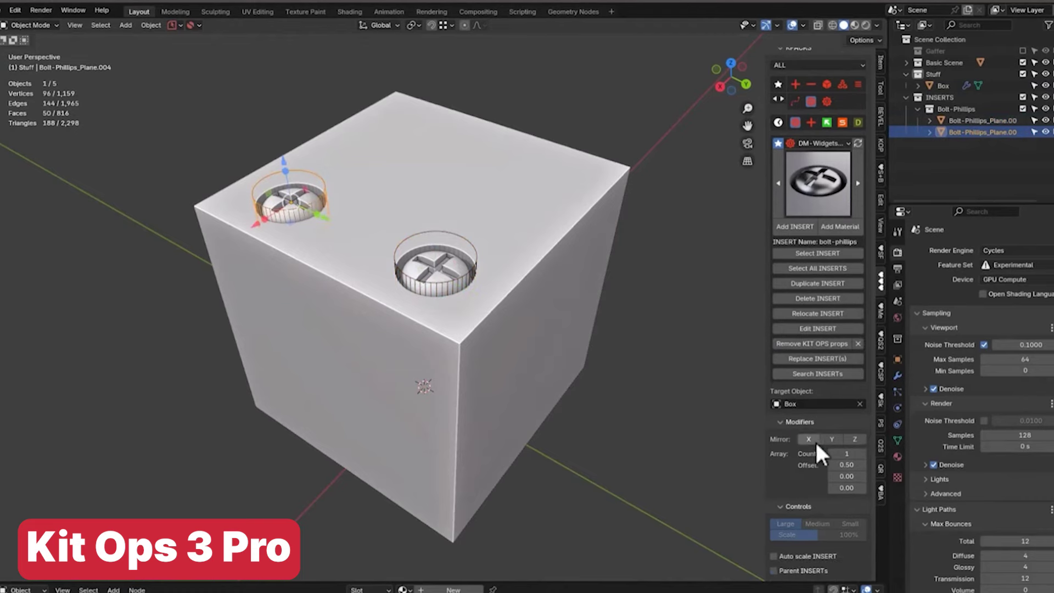
Mirror the bolt insert on X and adjust the array offset onto the cube's top face.
{"action": "left_click", "coordinate": [815, 441]}
{"action": "left_click", "coordinate": [436, 265]}
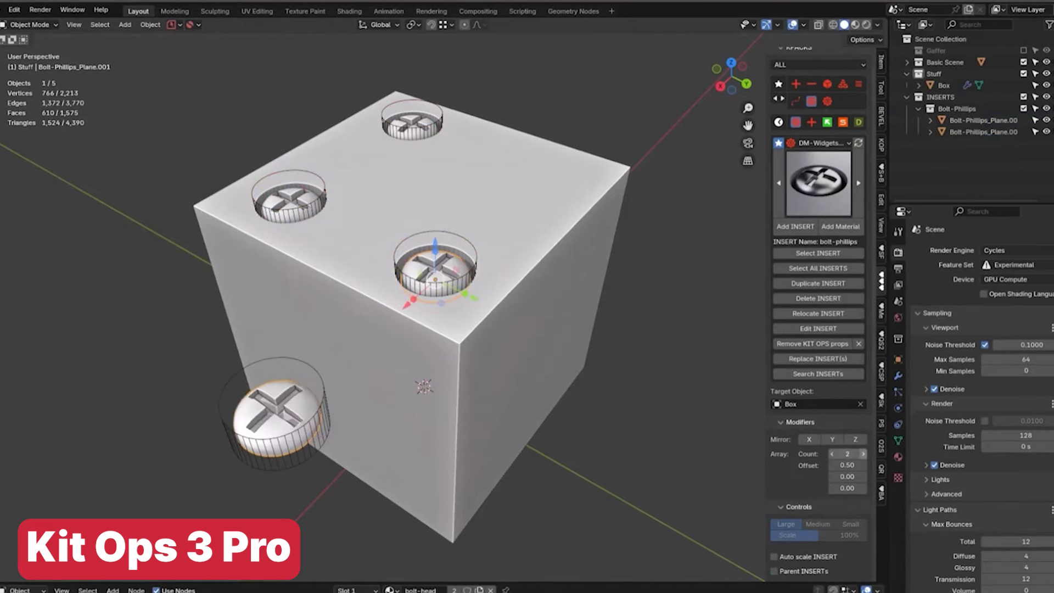
{"action": "left_click_drag", "start_coordinate": [847, 465], "coordinate": [824, 465]}
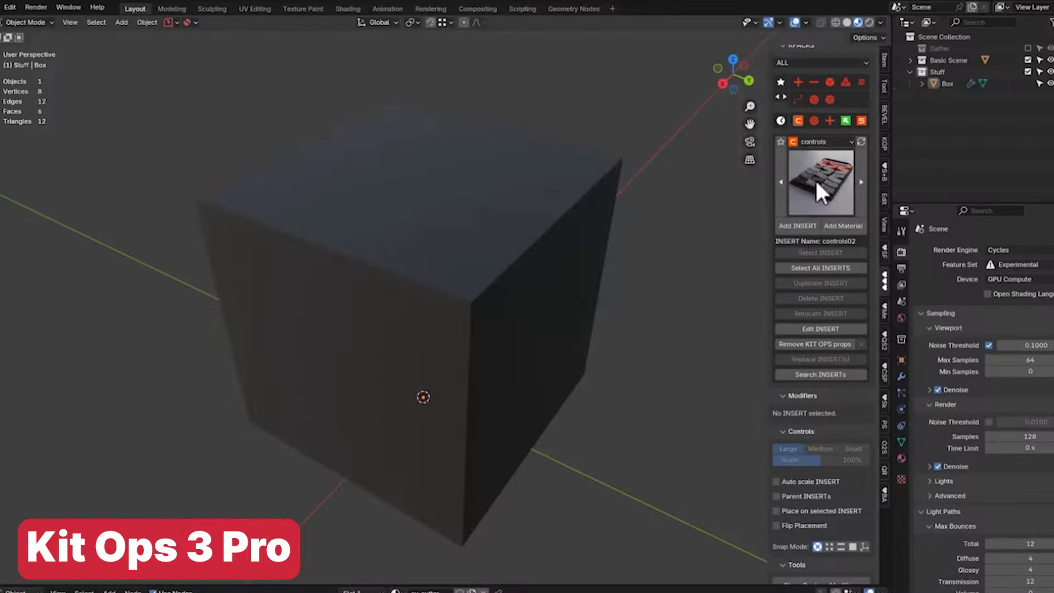
Add two controls inserts to the dark cube, then the Handle-A insert from another category.
{"action": "left_click", "coordinate": [815, 179]}
{"action": "left_click", "coordinate": [812, 154]}
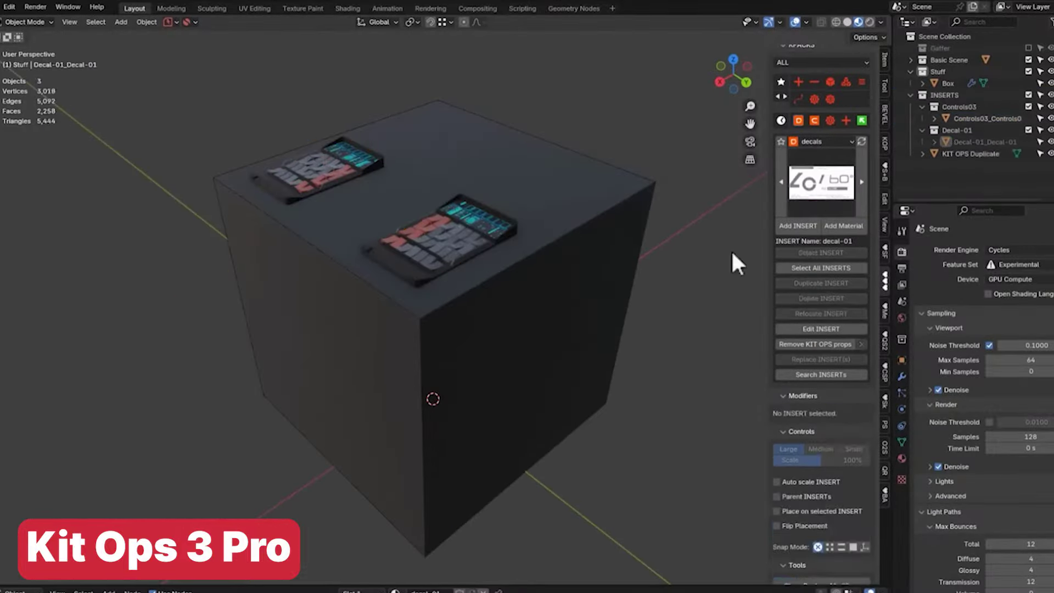
{"action": "left_click", "coordinate": [821, 141]}
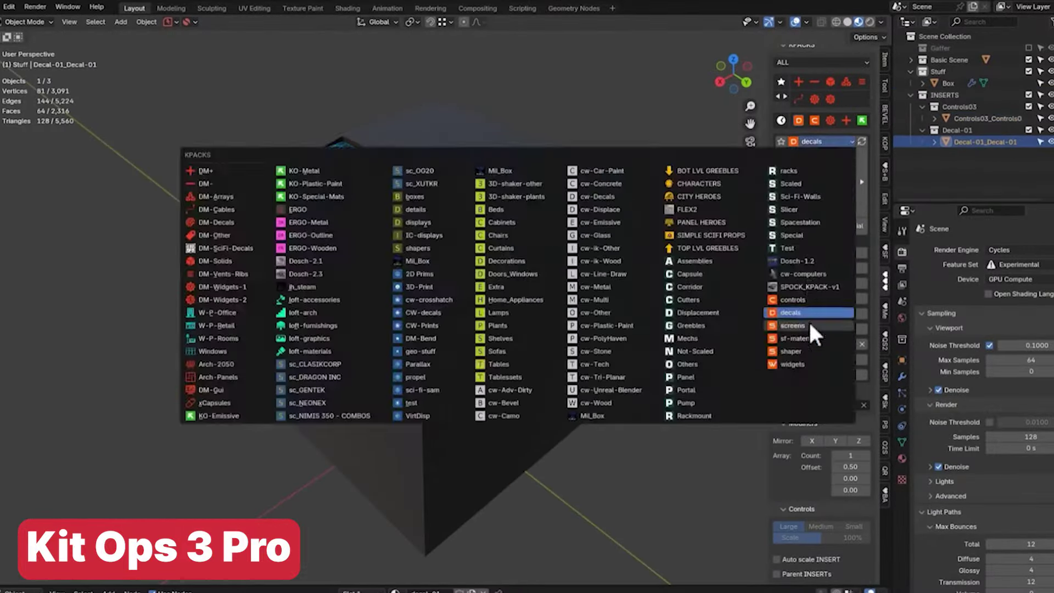
{"action": "left_click", "coordinate": [835, 190]}
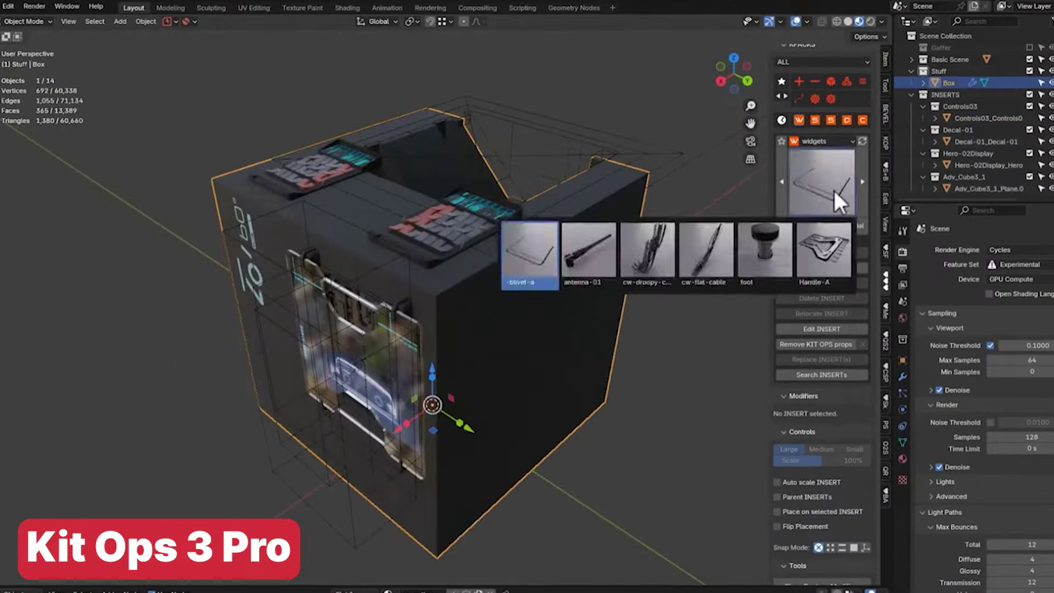